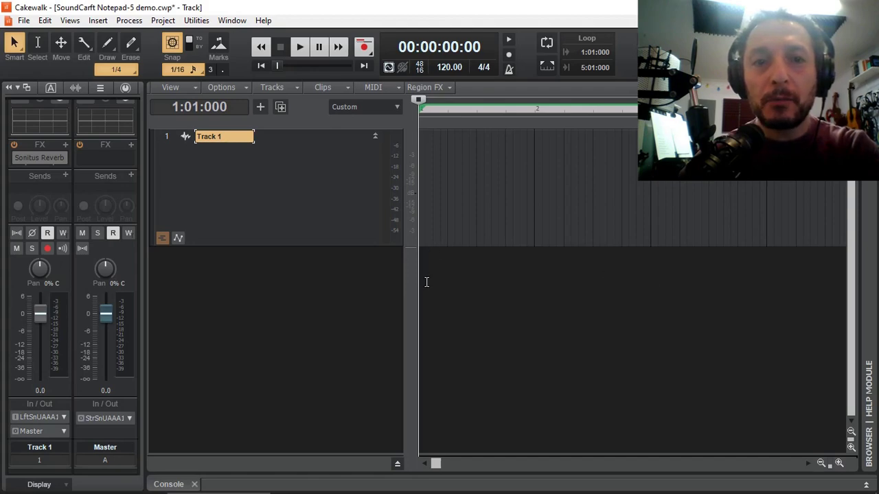
- From Preferences' audio driver settings, launch the Soundcraft control panel showing the Notepad-5 at 48000 Hz
key("p")
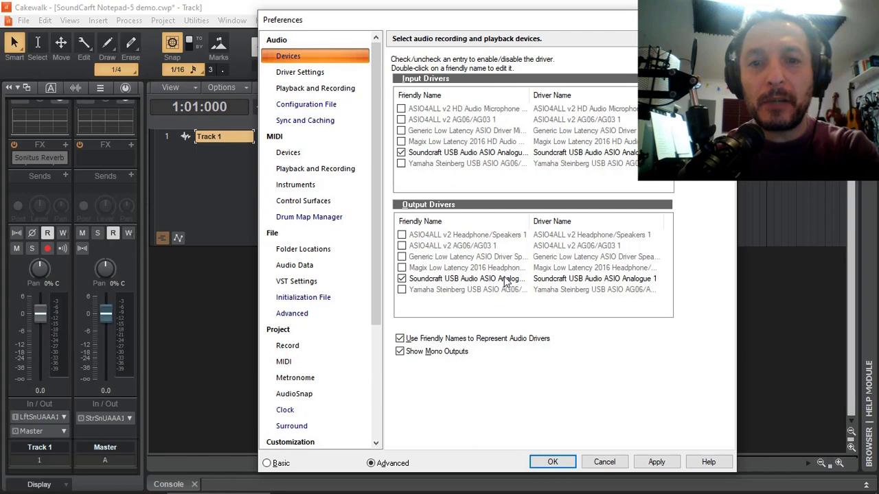
left_click(316, 73)
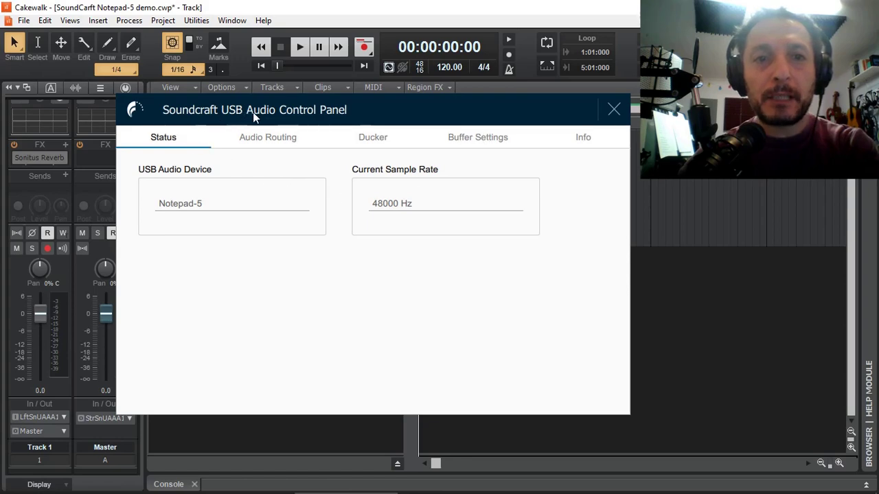
- Check the interface info, then review Audio Routing and keep Inputs 1+2 on Mix L+R
left_click(588, 141)
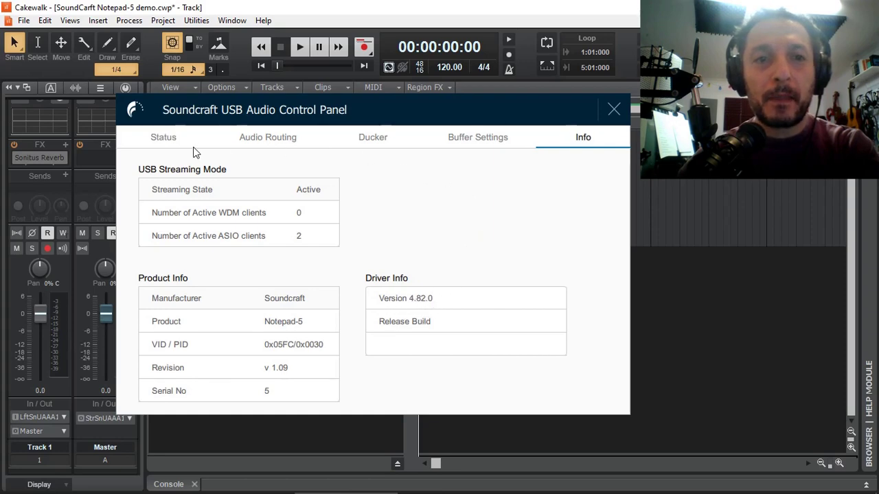
left_click(259, 140)
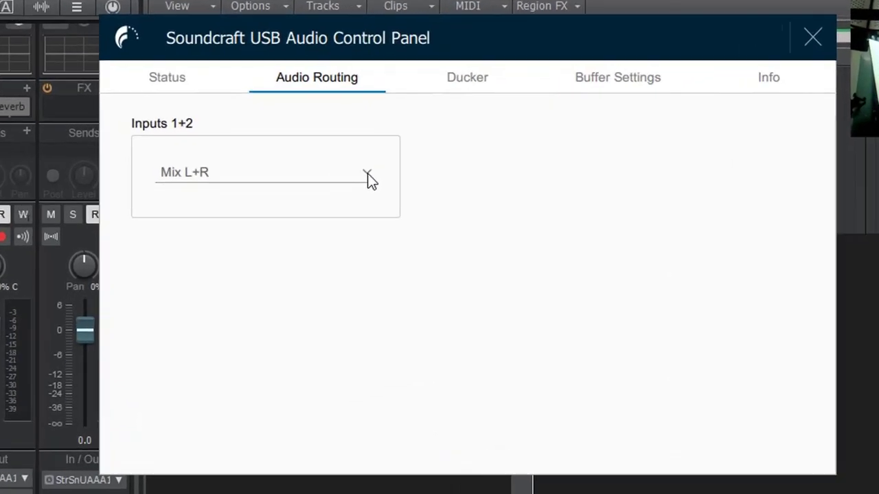
left_click(368, 174)
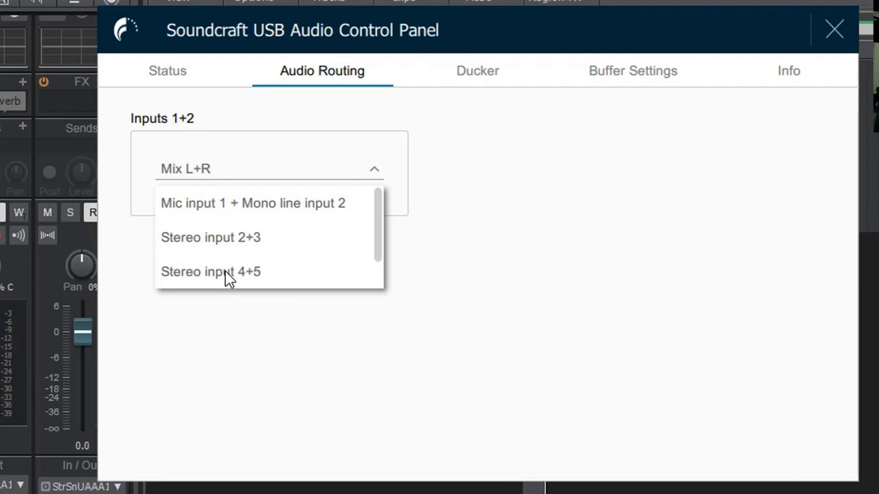
left_click_drag(382, 245, 384, 285)
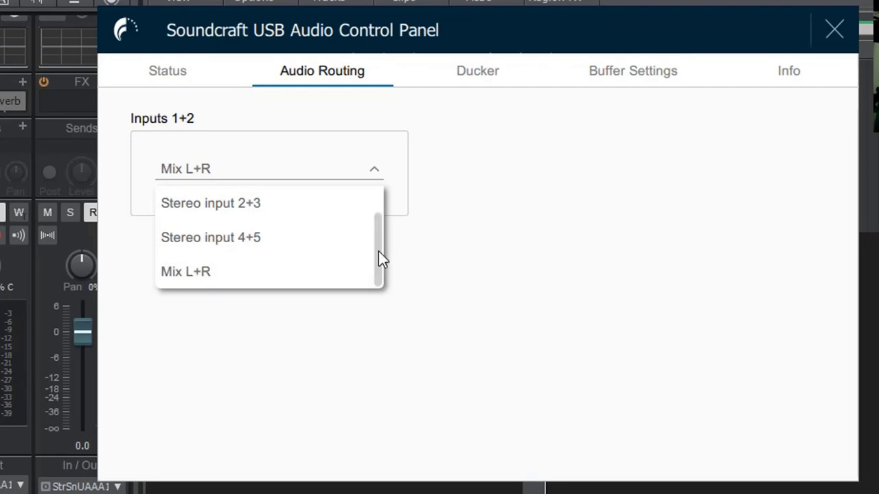
left_click(199, 172)
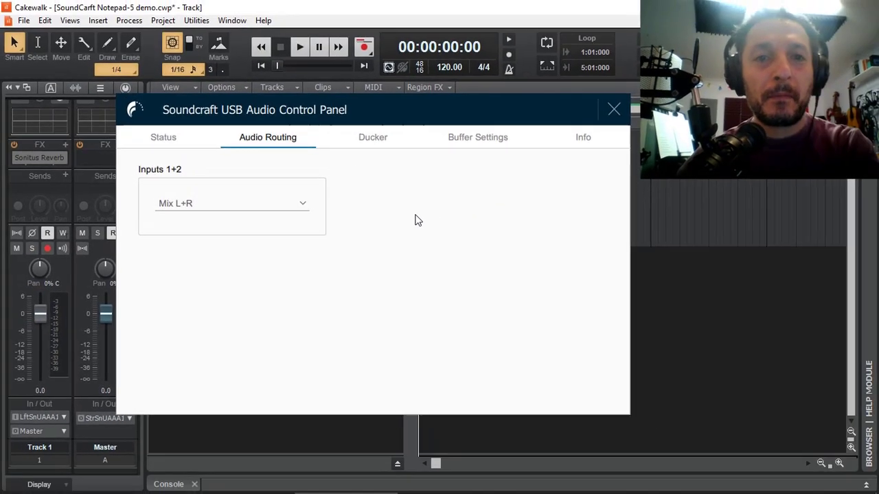
left_click_drag(567, 23, 793, 56)
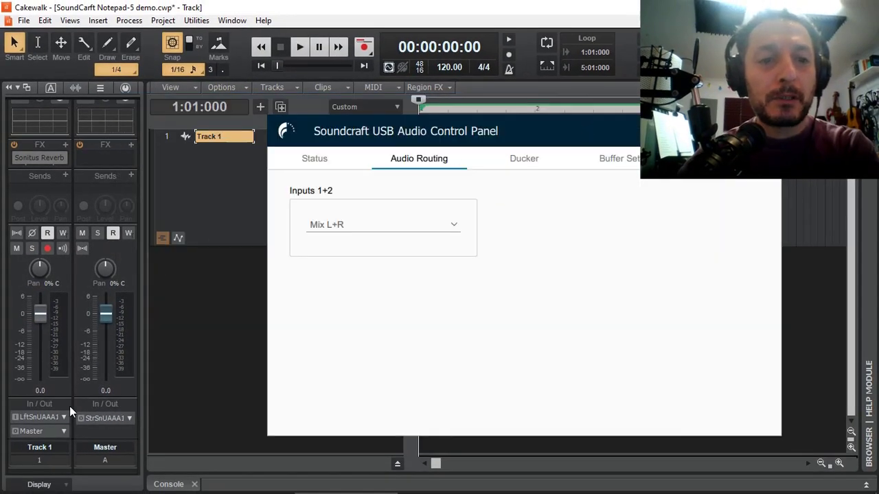
- Set Track 1's input to Stereo Soundcraft USB Audio ASIO Analogue 1
left_click(201, 201)
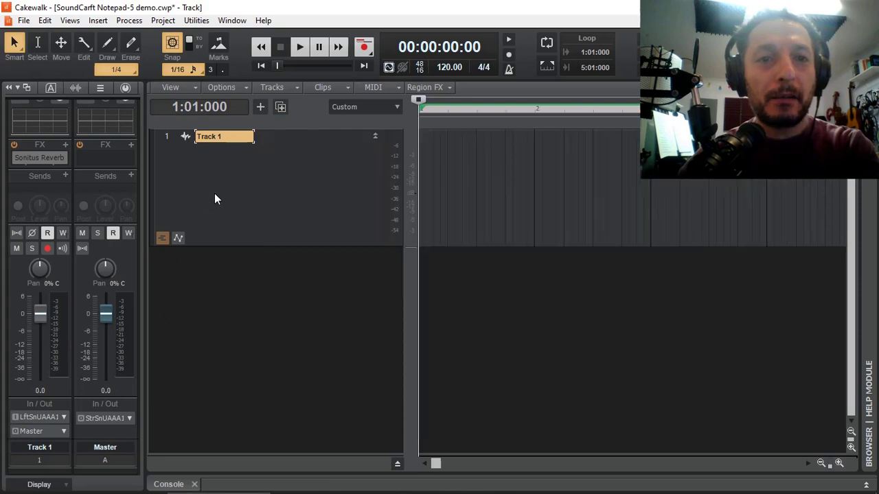
left_click(64, 418)
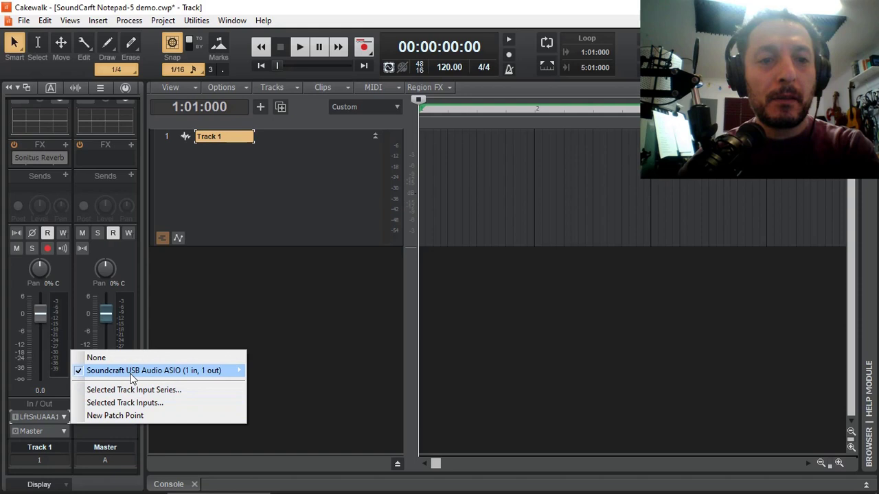
mouse_move(134, 374)
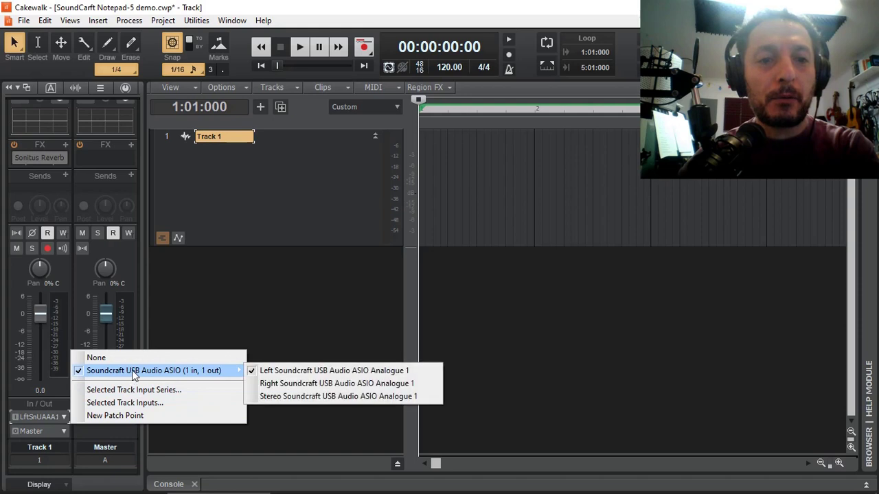
left_click(291, 397)
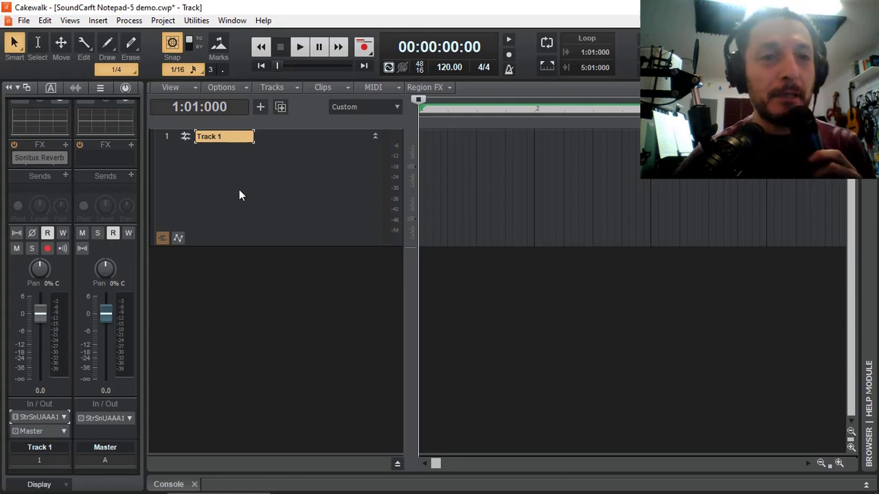
- Arm Track 1 and record a roughly six-second stereo take, Record 1
left_click(46, 249)
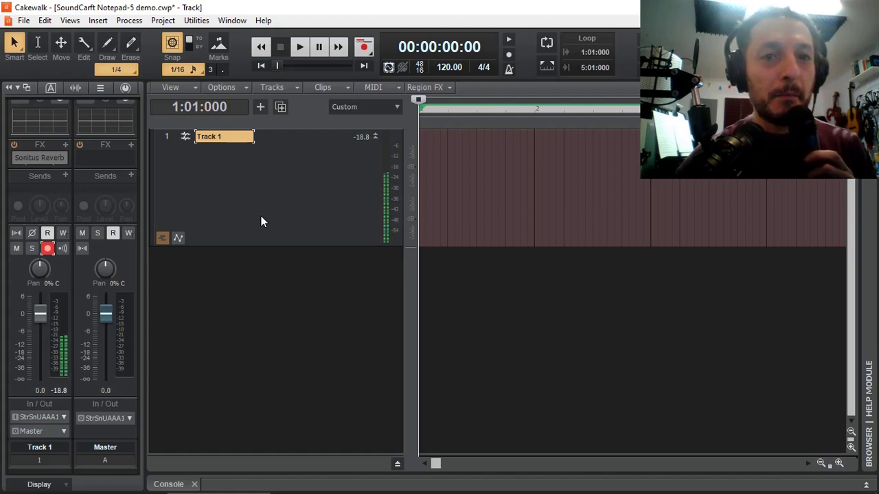
left_click(365, 47)
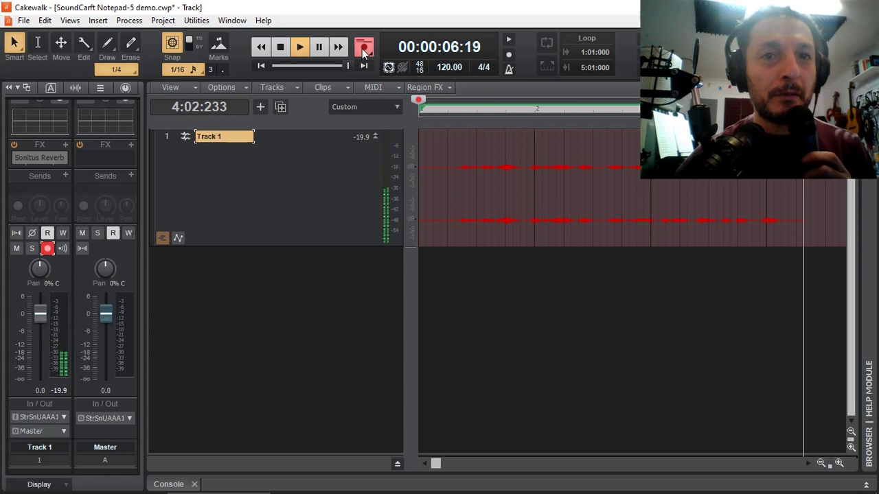
left_click(282, 50)
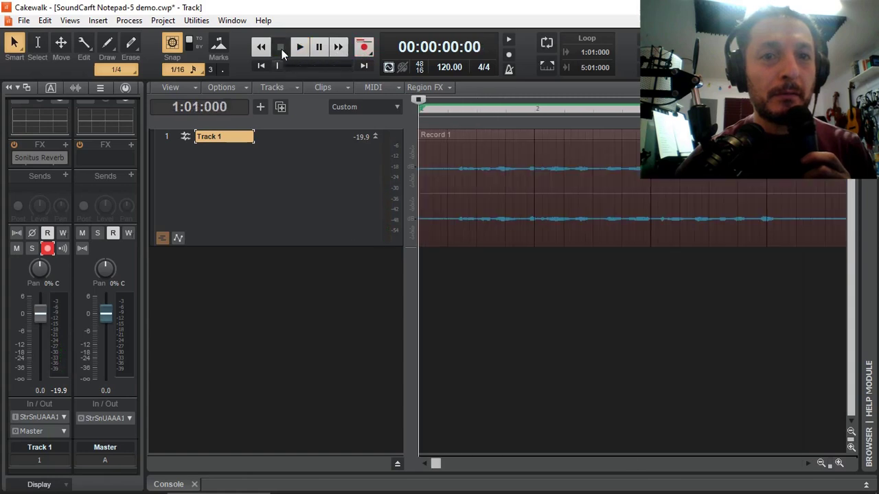
- Create a record-enabled Track 2 on the Stereo Soundcraft USB Audio ASIO input and expand it
left_click(260, 107)
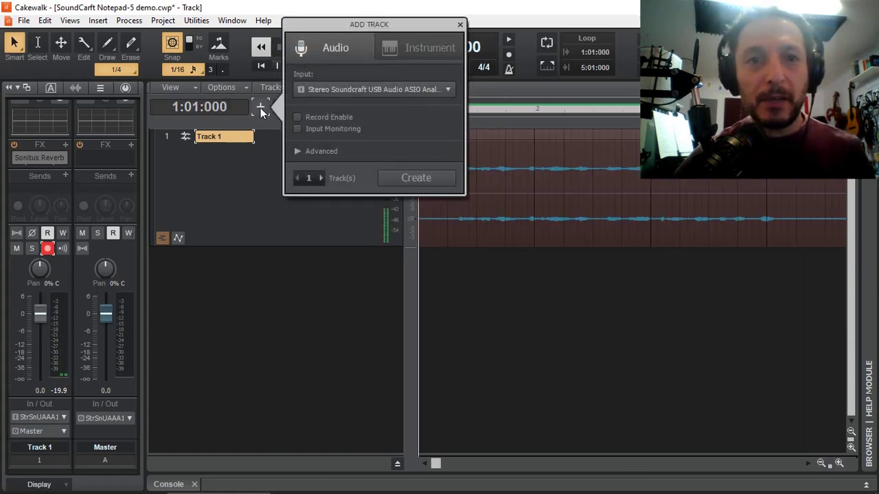
left_click(314, 118)
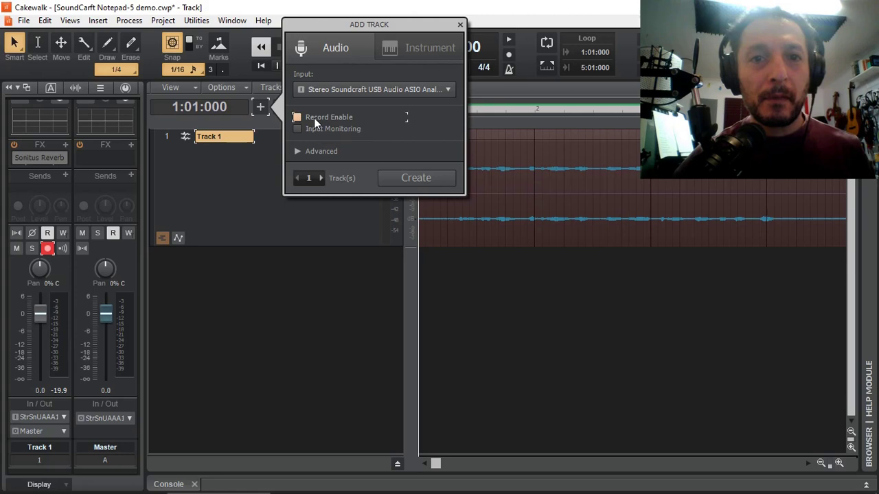
left_click(371, 90)
mouse_move(375, 121)
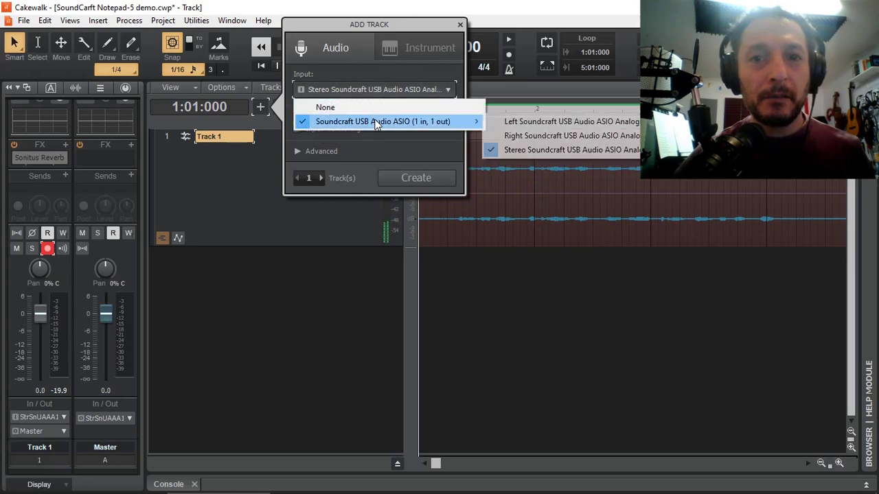
left_click(521, 149)
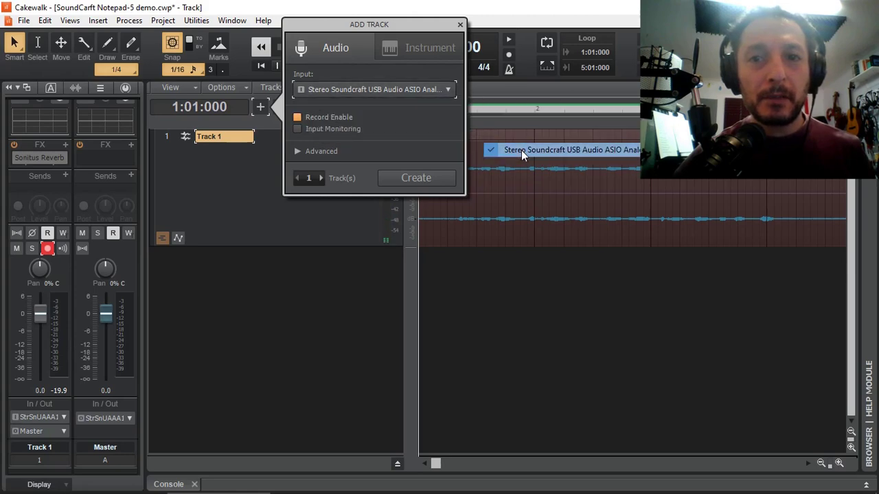
left_click(412, 179)
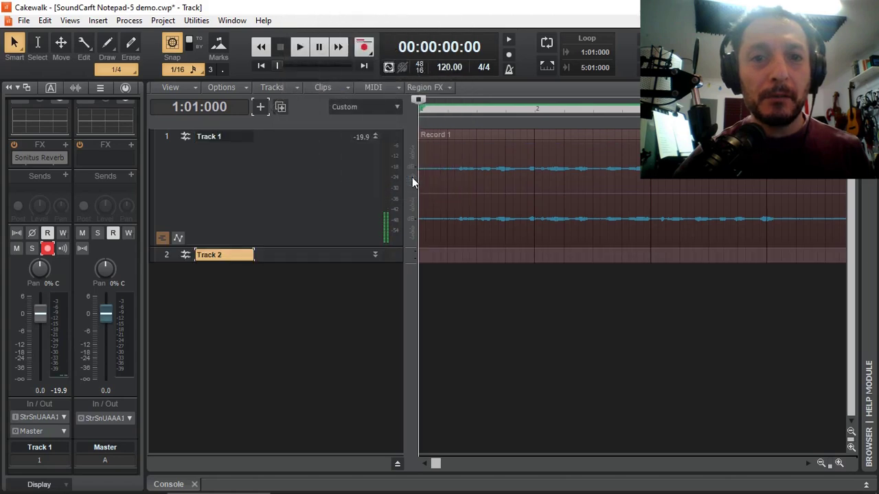
left_click(374, 255)
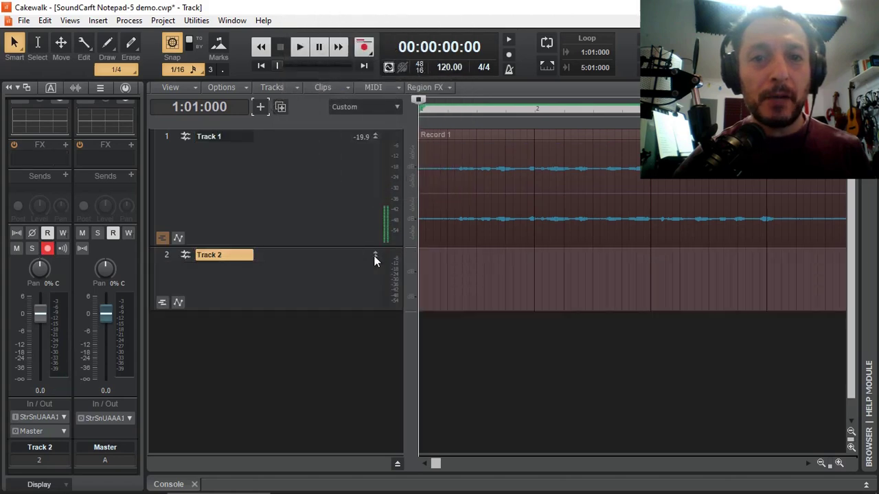
left_click(293, 181)
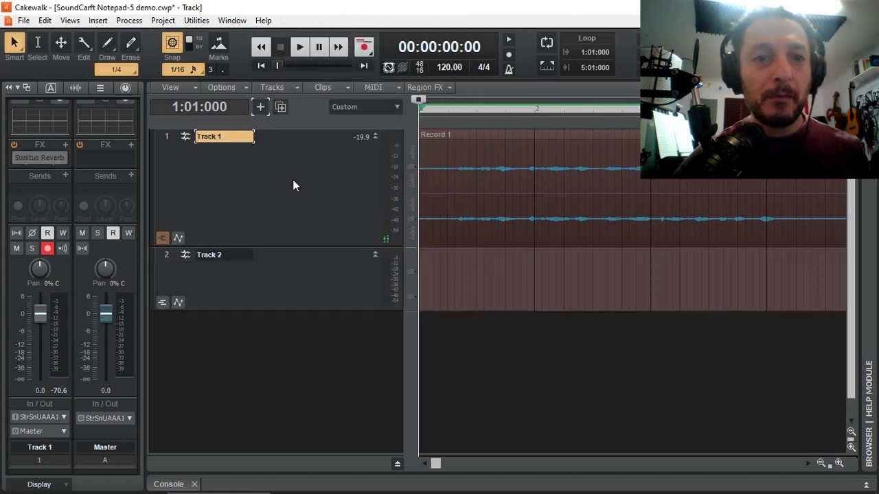
- Disarm Track 1, then record an eight-second take, Record 2, on Track 2
left_click(47, 250)
left_click(295, 274)
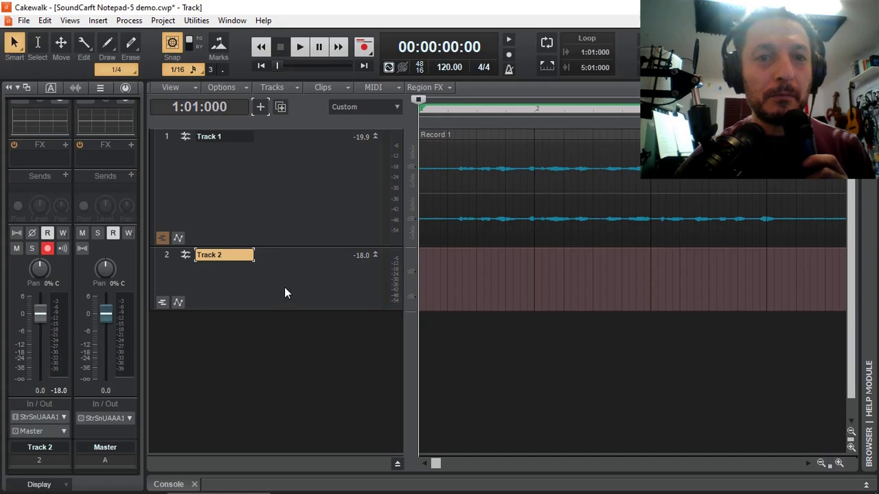
left_click(364, 47)
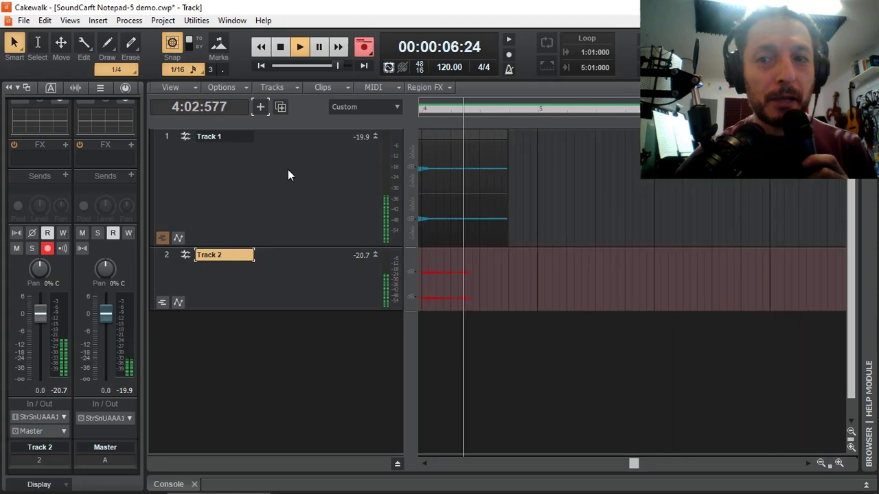
left_click(280, 47)
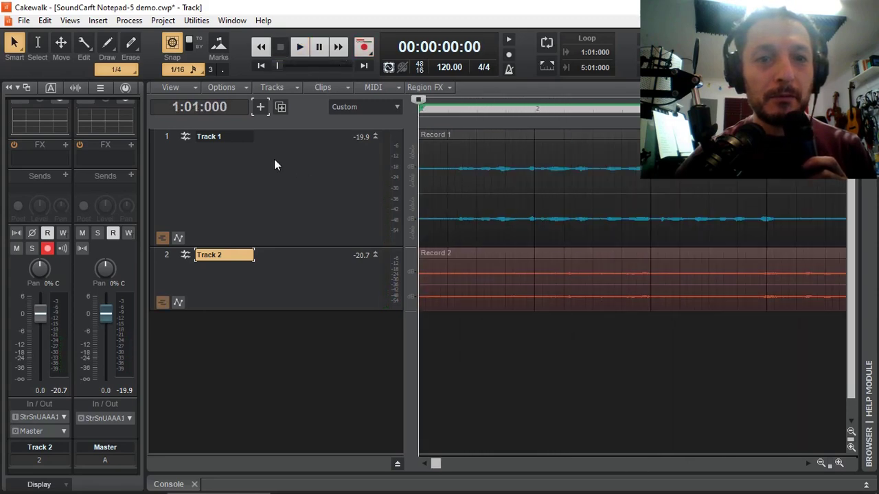
left_click(250, 181)
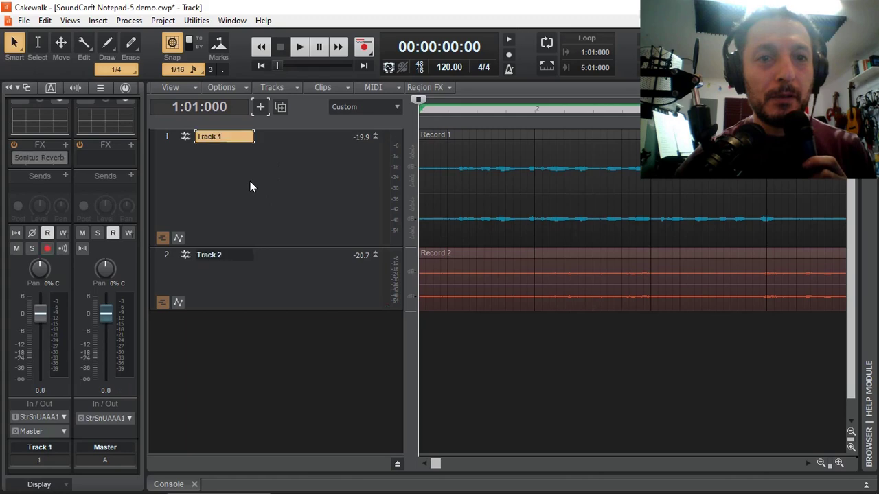
- Mute Track 1, disarm Track 2, and play the project back from the start
left_click(16, 249)
left_click(295, 287)
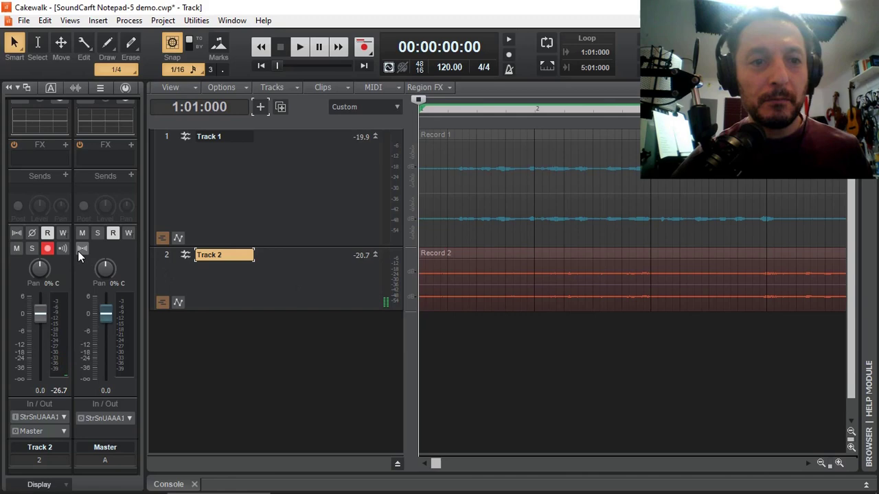
left_click(49, 248)
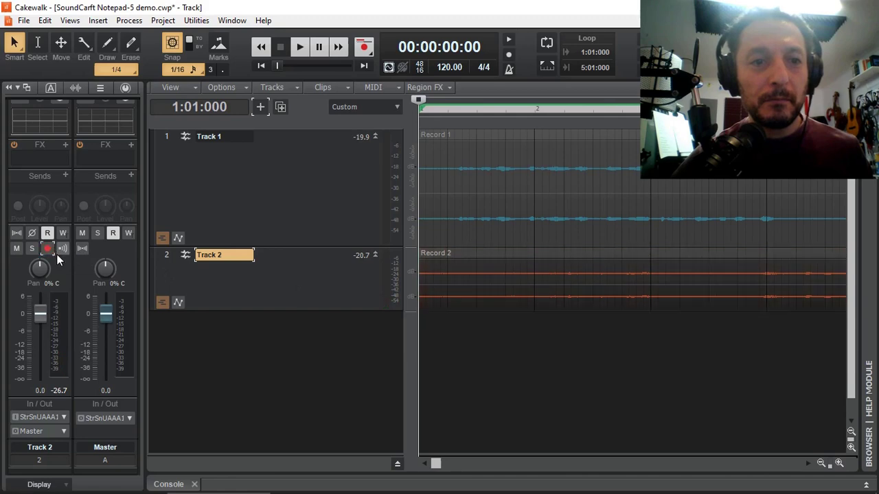
left_click(300, 47)
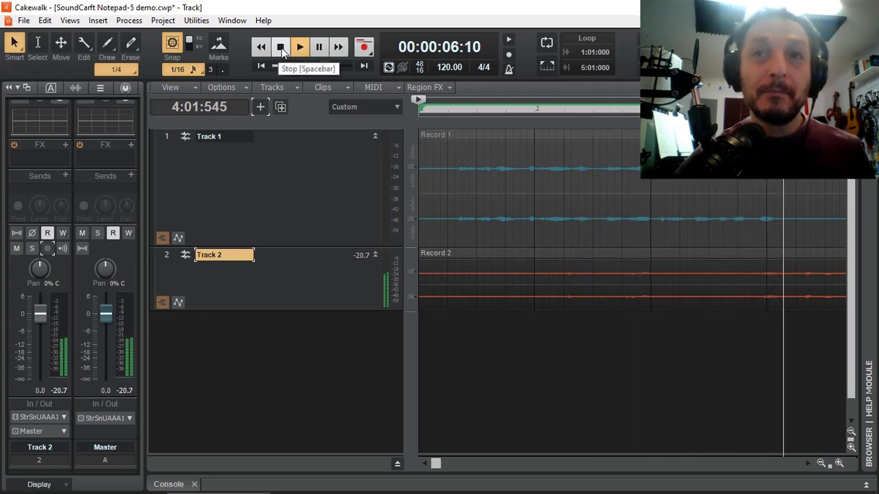
left_click(282, 48)
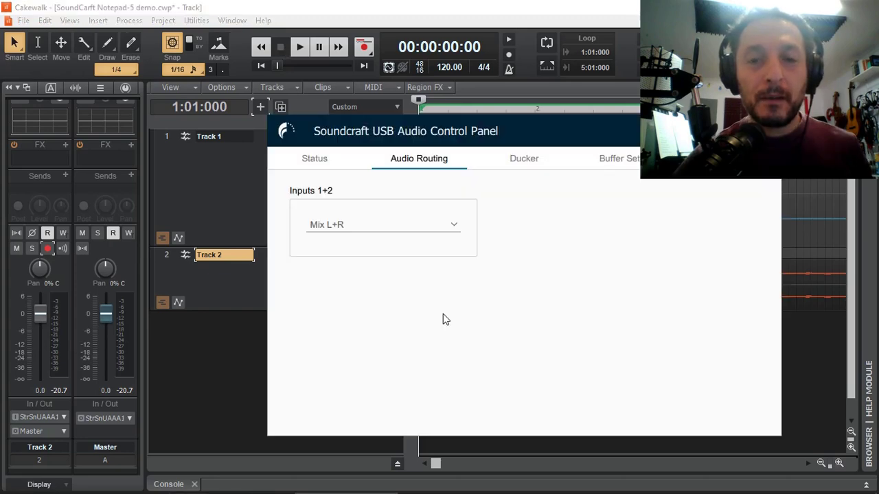
- Change the Inputs 1+2 routing to 'Mic input 1 + Mono line input 2'
left_click(454, 226)
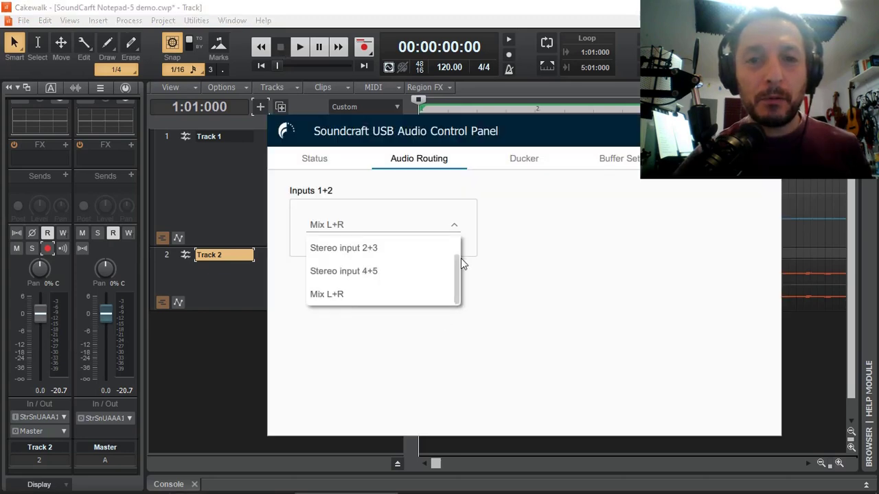
left_click_drag(459, 258, 457, 239)
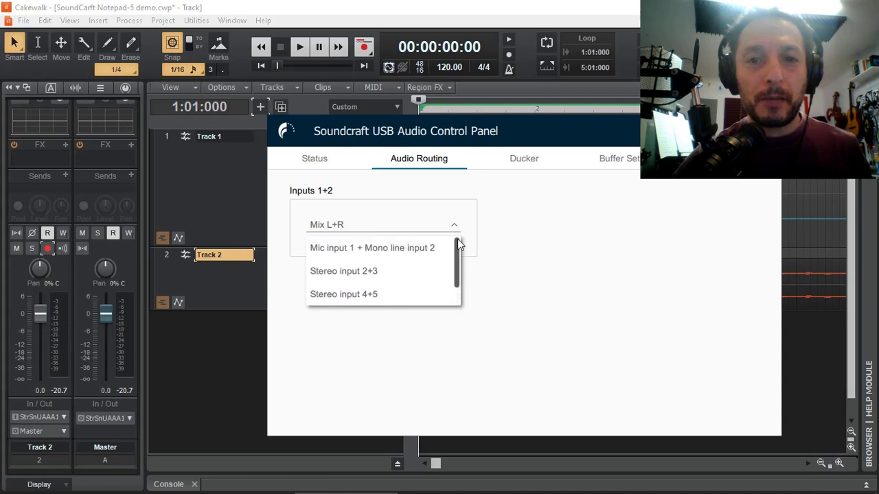
left_click(347, 249)
- Mute Track 2 and set a new track's input to Left Soundcraft USB Audio ASIO Analog
left_click(270, 293)
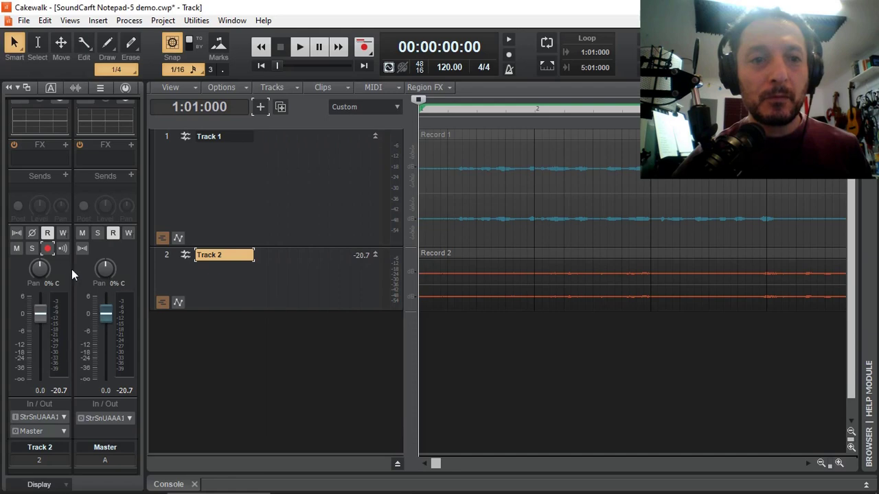
left_click(17, 249)
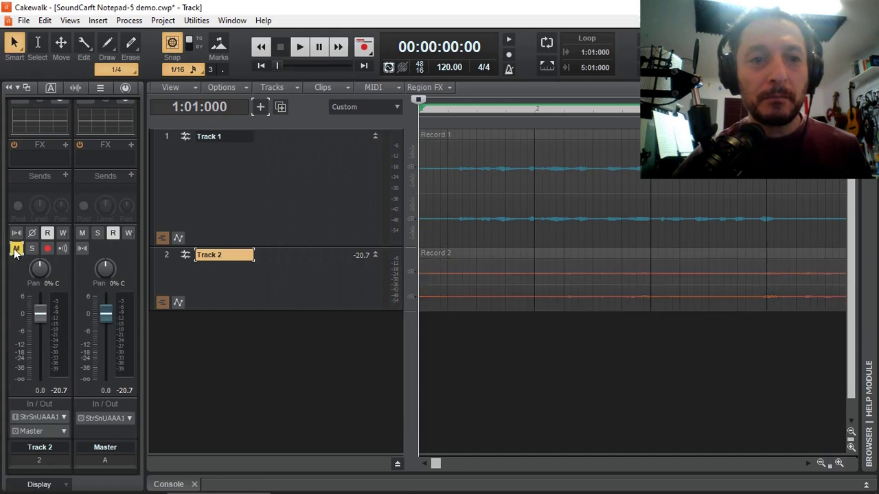
left_click(260, 108)
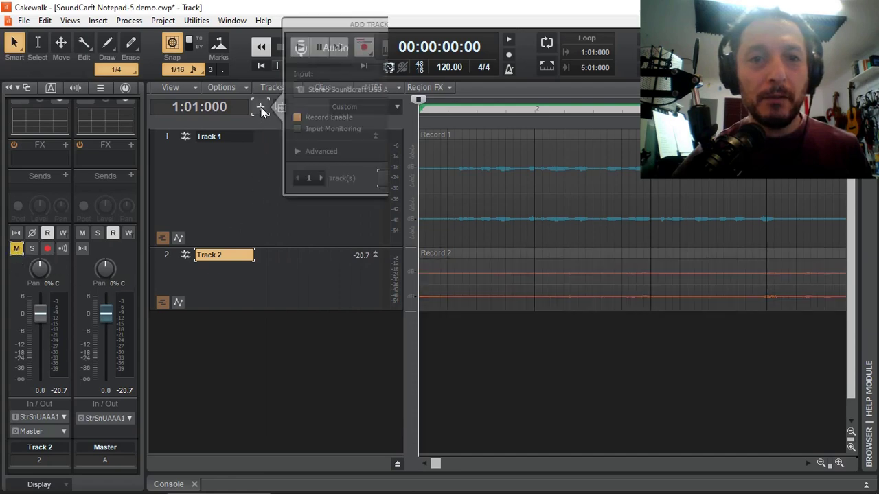
left_click(342, 91)
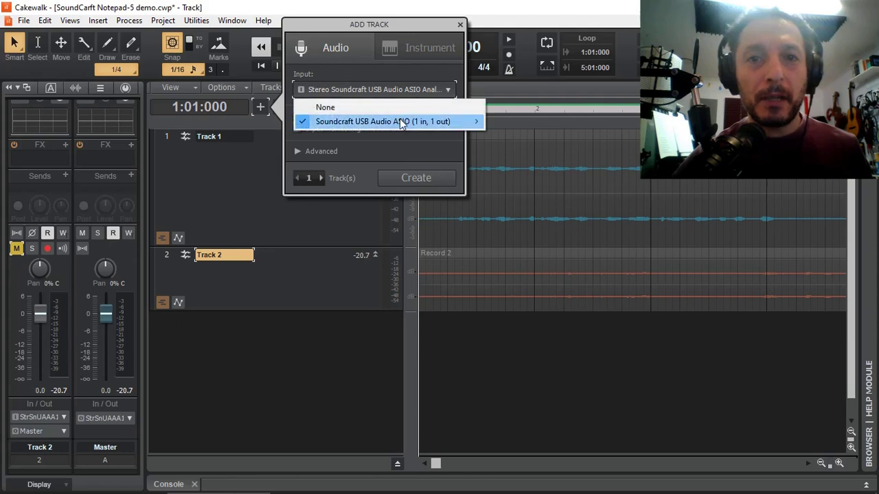
mouse_move(402, 121)
left_click(540, 124)
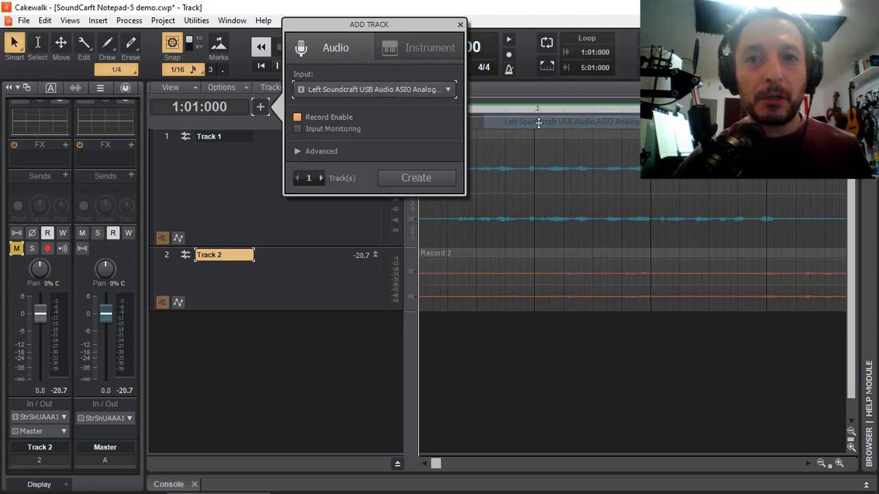
- Create and expand Track 3, toggle Track 1's mute, then record the eight-second mono take Record 3
left_click(415, 178)
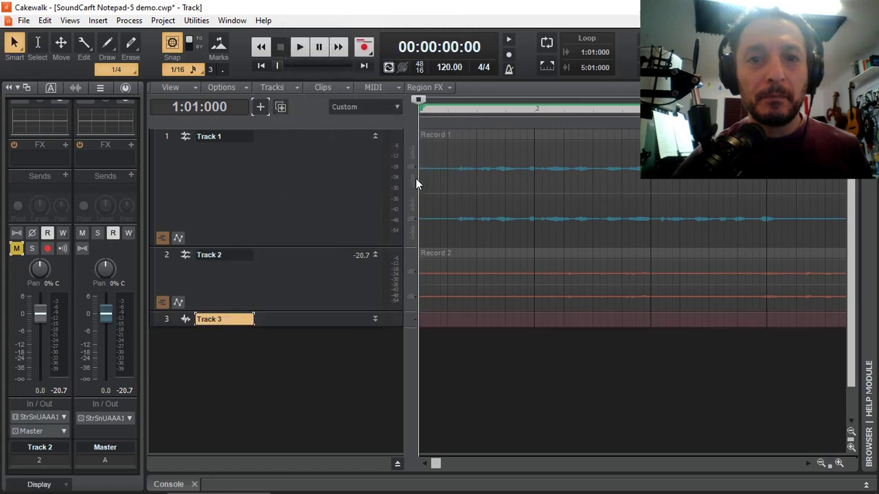
left_click(375, 323)
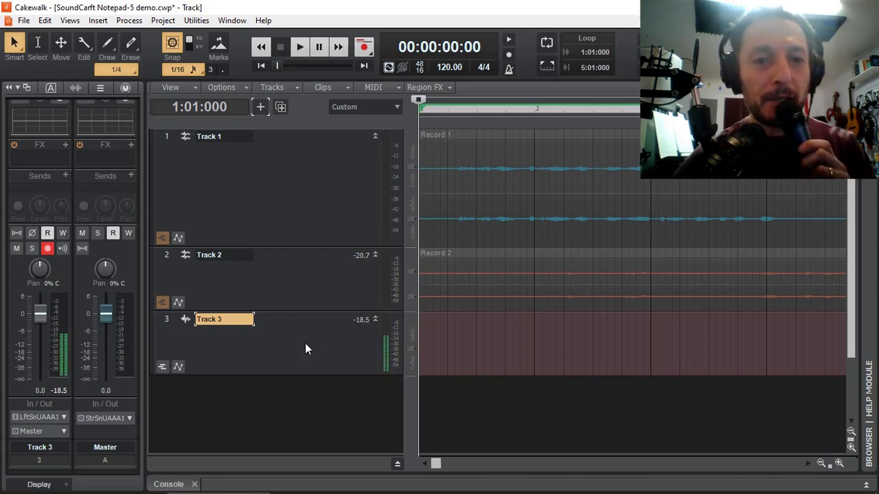
left_click(286, 195)
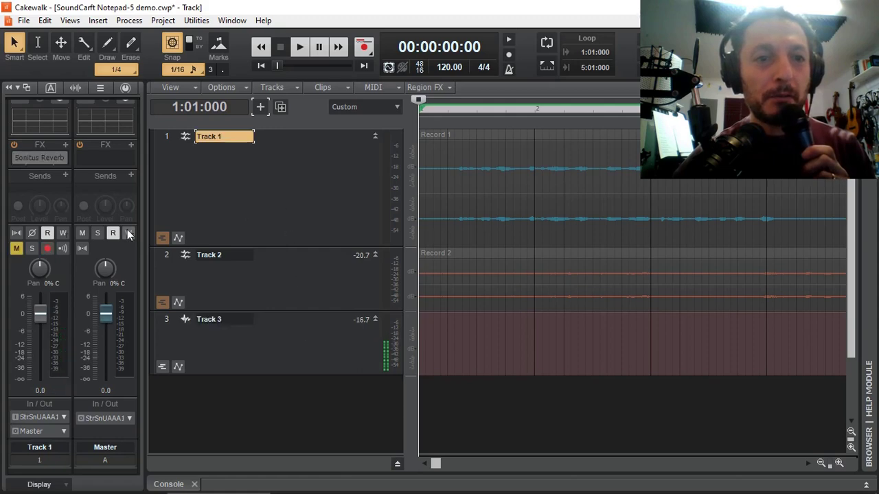
left_click(16, 250)
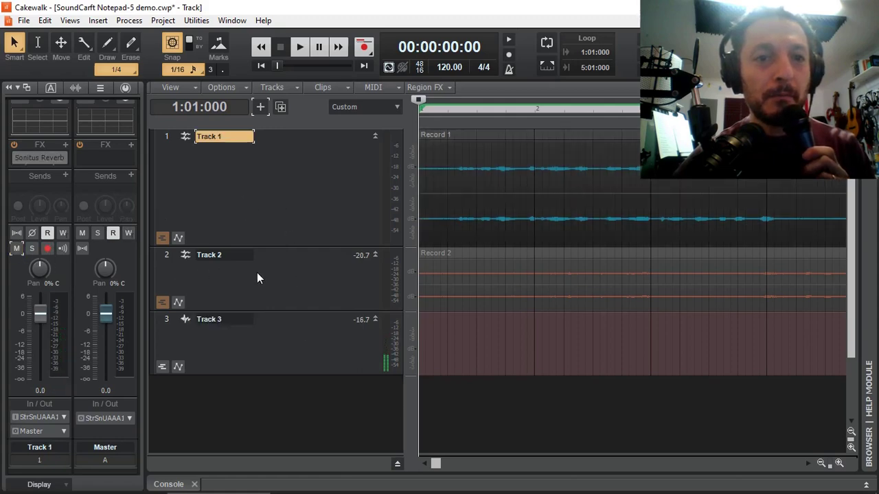
left_click(267, 278)
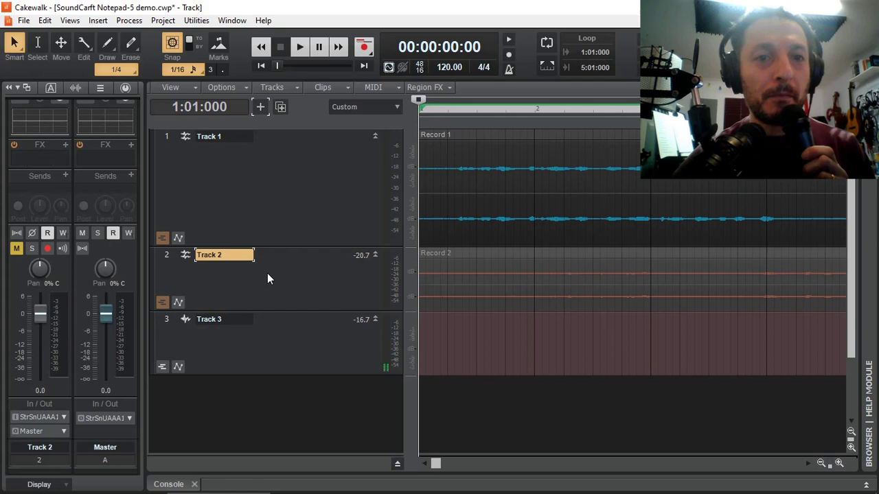
left_click(298, 334)
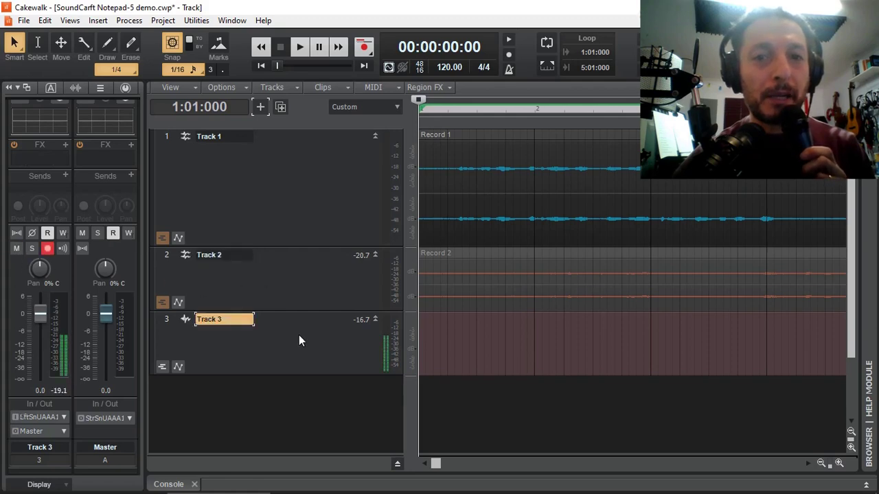
left_click(364, 48)
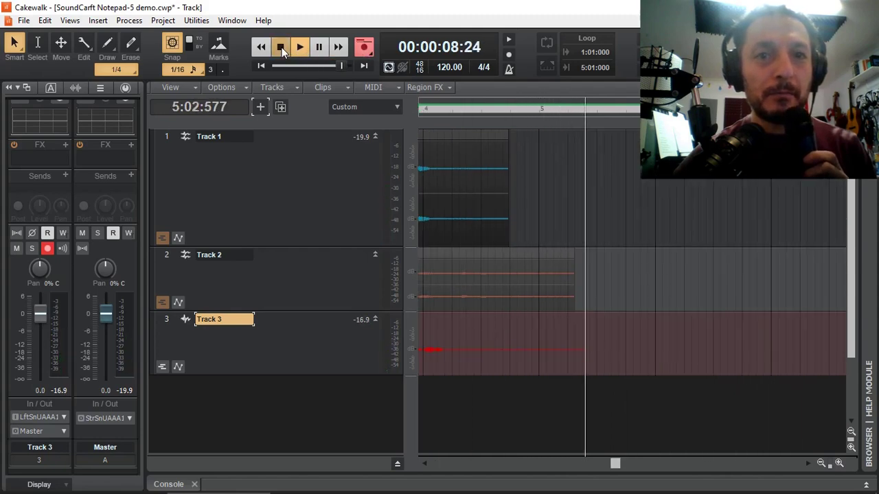
left_click(282, 51)
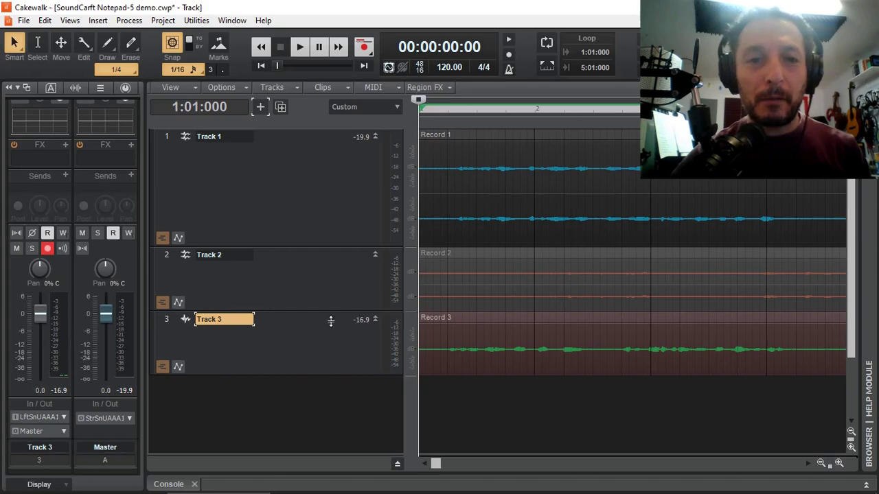
- Solo and disarm Track 3, play back its recording, then return to the Soundcraft panel
left_click(31, 249)
left_click(47, 248)
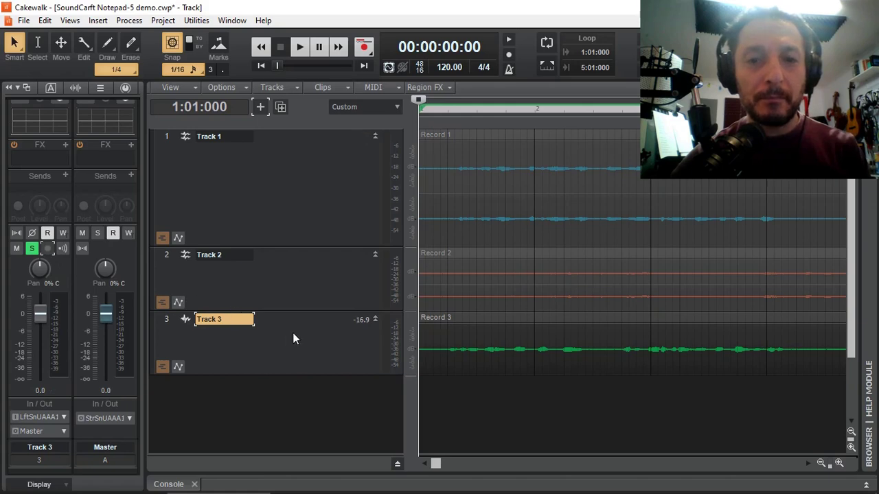
key("space")
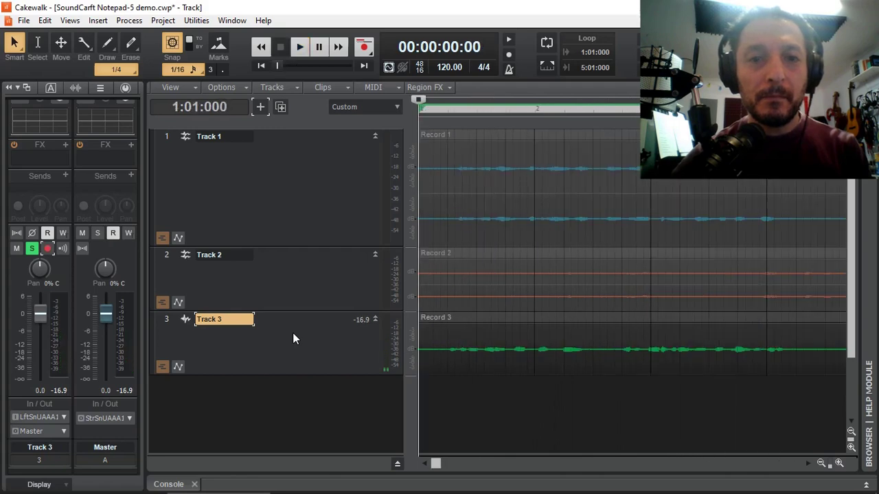
key("alt+Tab")
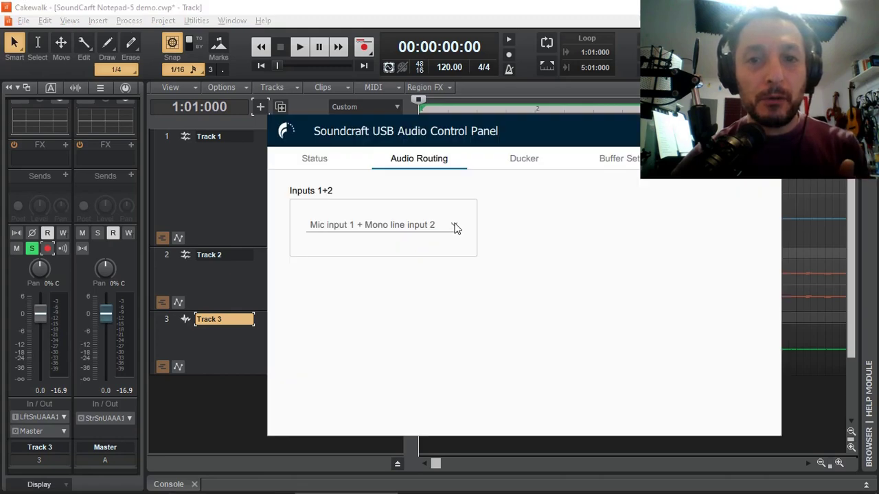
- Change Inputs 1+2 from Mic input 1 + Mono line input 2 to Mix L+R
left_click(455, 226)
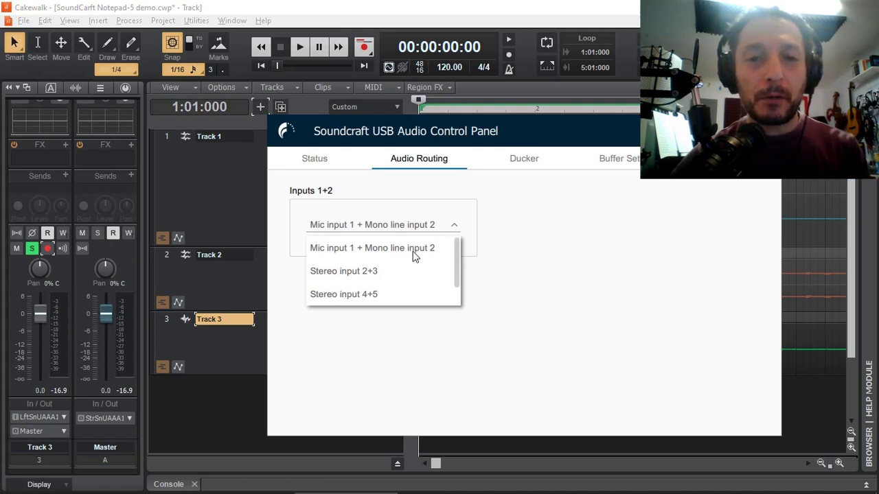
left_click_drag(457, 289, 458, 309)
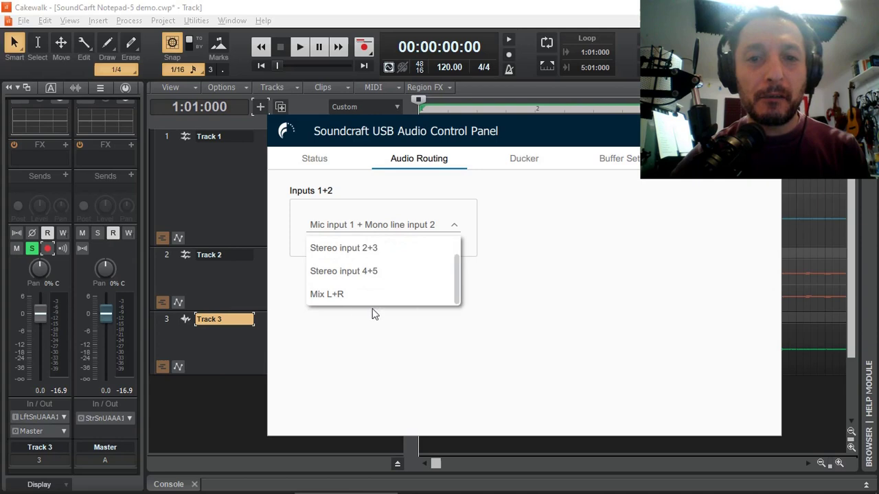
left_click(327, 295)
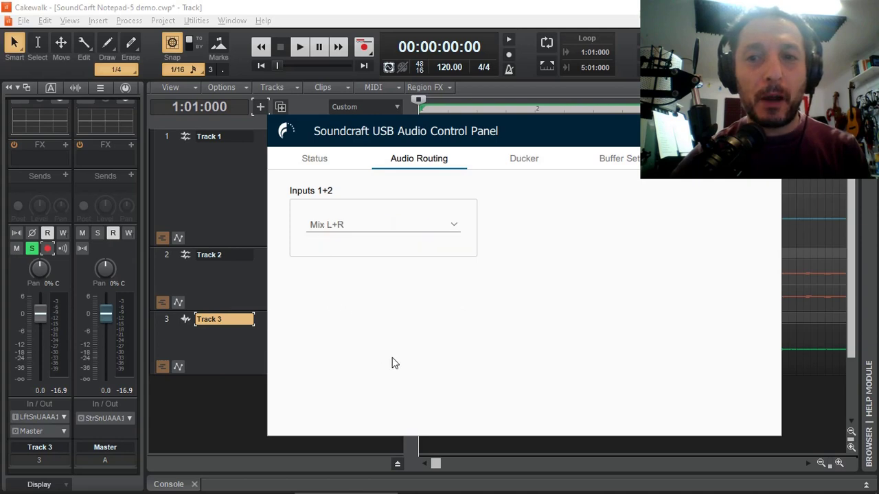